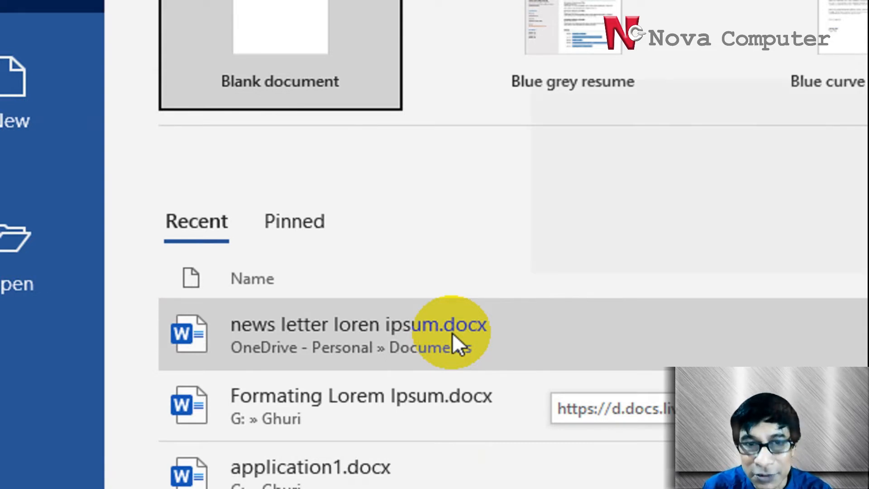
- Open the recent document news letter loren ipsum.docx and look over its pages
{"action": "left_click", "coordinate": [452, 332]}
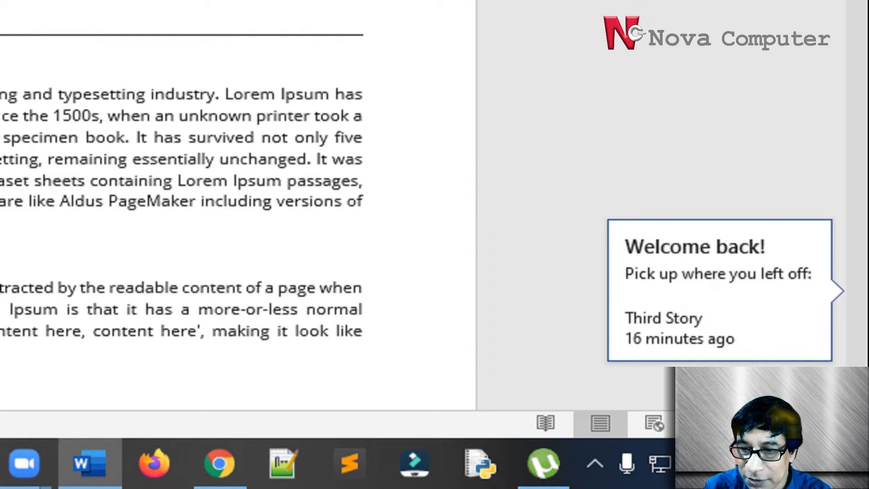
{"action": "scroll", "coordinate": [244, 205], "scroll_direction": "up", "scroll_amount": 1}
{"action": "scroll", "coordinate": [243, 205], "scroll_direction": "down", "scroll_amount": 4}
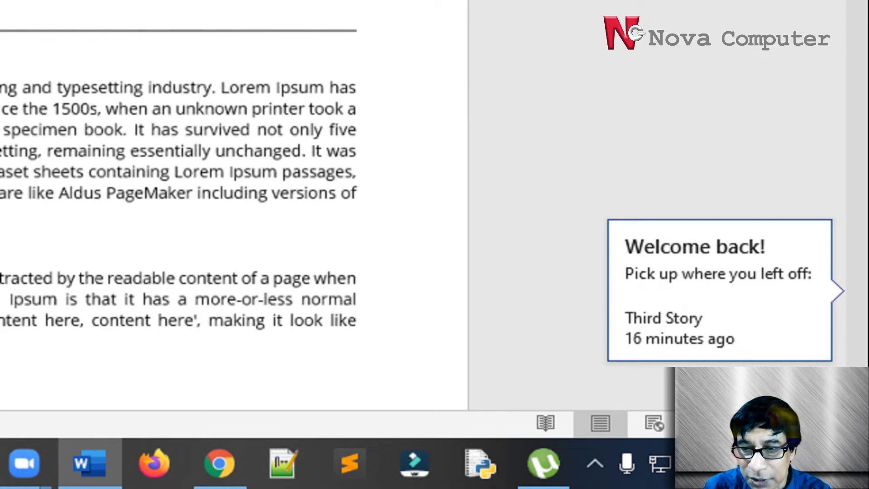
{"action": "scroll", "coordinate": [244, 205], "scroll_direction": "down", "scroll_amount": 4}
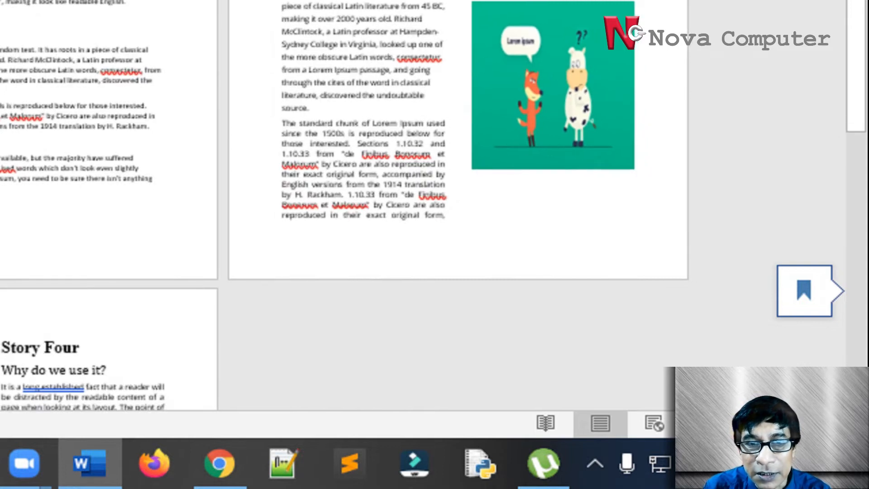
{"action": "scroll", "coordinate": [243, 205], "scroll_direction": "down", "scroll_amount": 3}
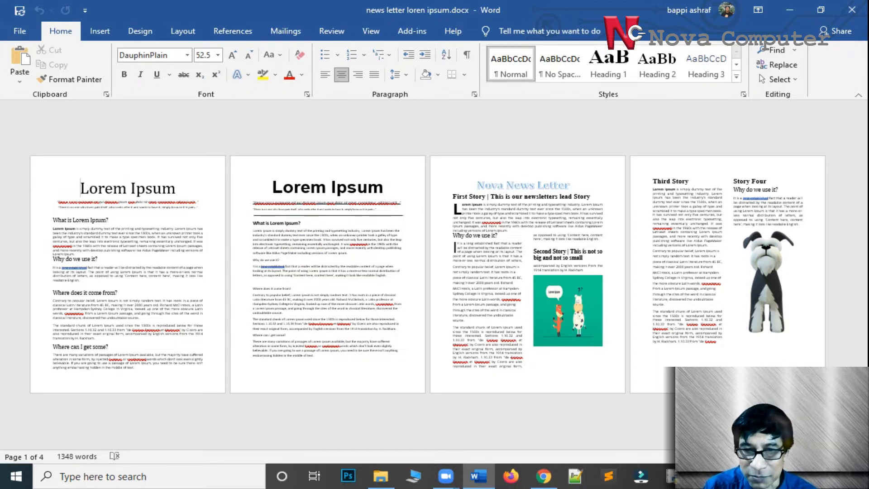
{"action": "scroll", "coordinate": [435, 254], "scroll_direction": "up", "scroll_amount": 3}
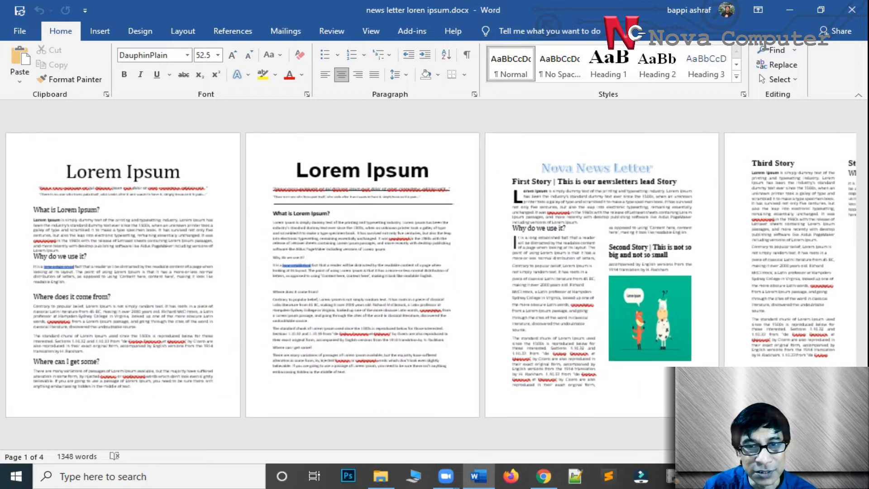
{"action": "scroll", "coordinate": [434, 254], "scroll_direction": "up", "scroll_amount": 2}
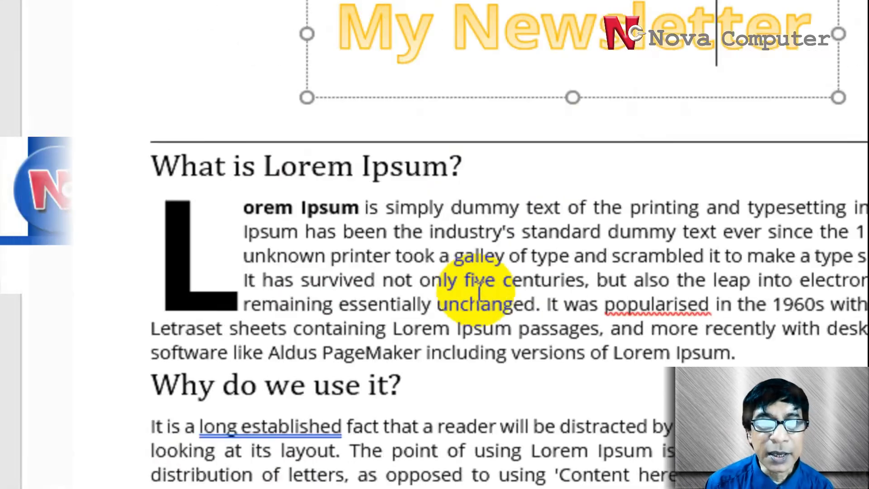
{"action": "scroll", "coordinate": [479, 292], "scroll_direction": "up", "scroll_amount": 3}
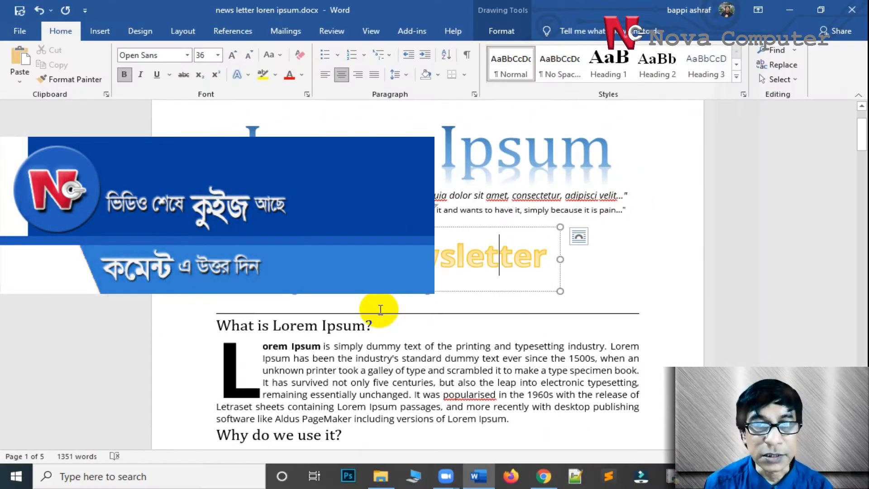
- Select the body paragraph under the heading "Why do we use it?" for page layout changes
{"action": "scroll", "coordinate": [556, 295], "scroll_direction": "down", "scroll_amount": 5}
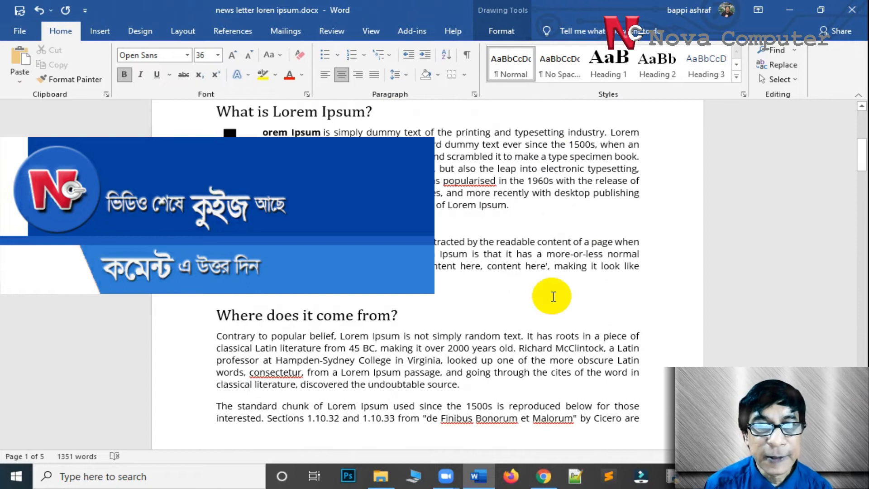
{"action": "scroll", "coordinate": [554, 296], "scroll_direction": "down", "scroll_amount": 1}
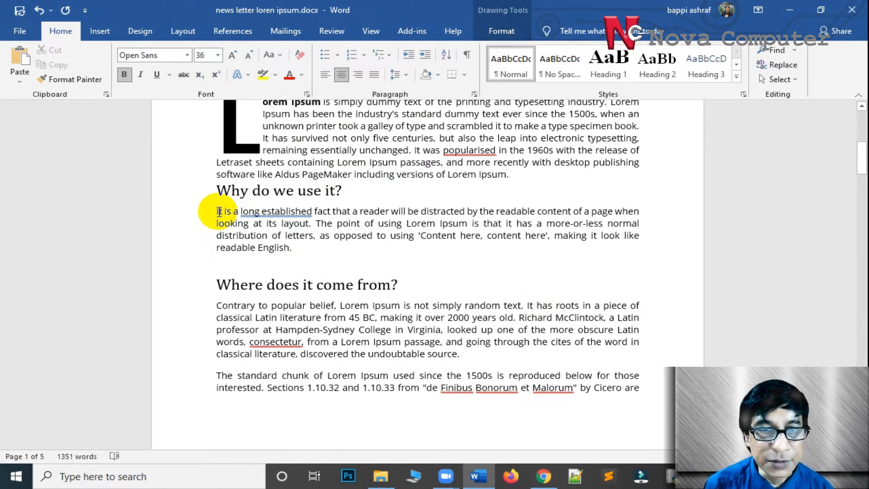
{"action": "left_click_drag", "start_coordinate": [218, 212], "coordinate": [316, 257]}
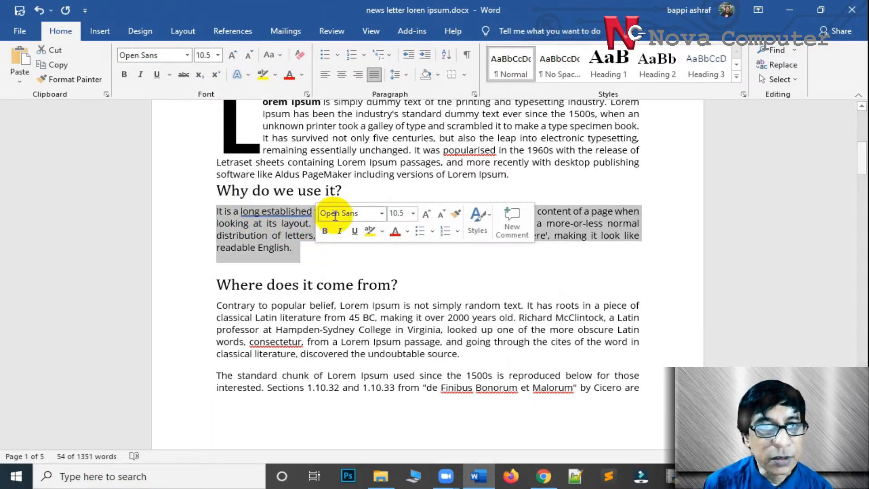
{"action": "left_click", "coordinate": [99, 32]}
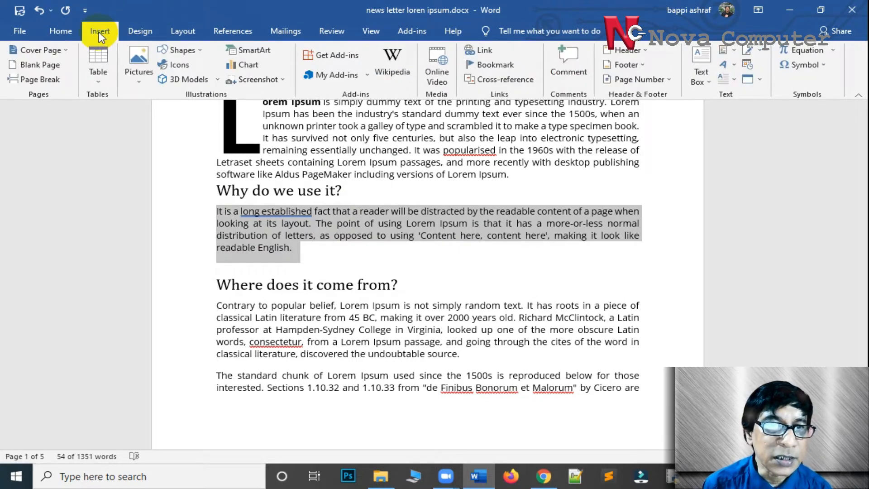
{"action": "left_click", "coordinate": [141, 36]}
{"action": "left_click", "coordinate": [180, 35]}
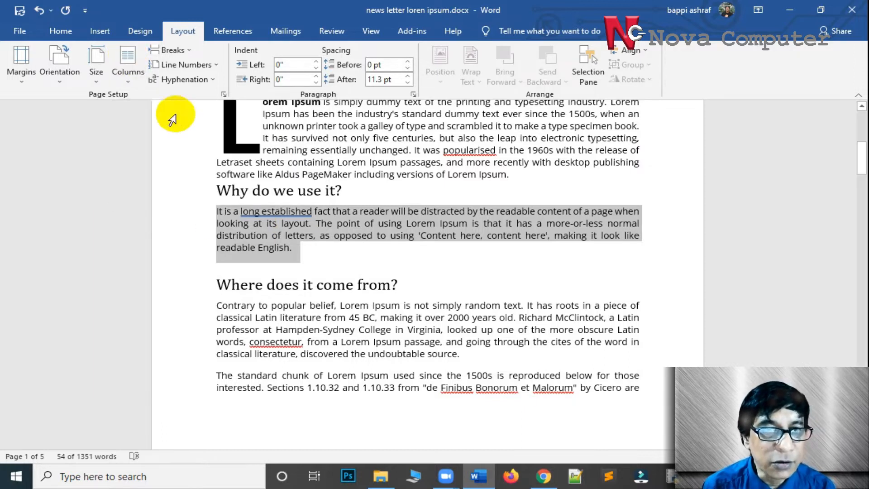
- Try the Two column preset on the selected paragraph and undo it
{"action": "left_click", "coordinate": [131, 53]}
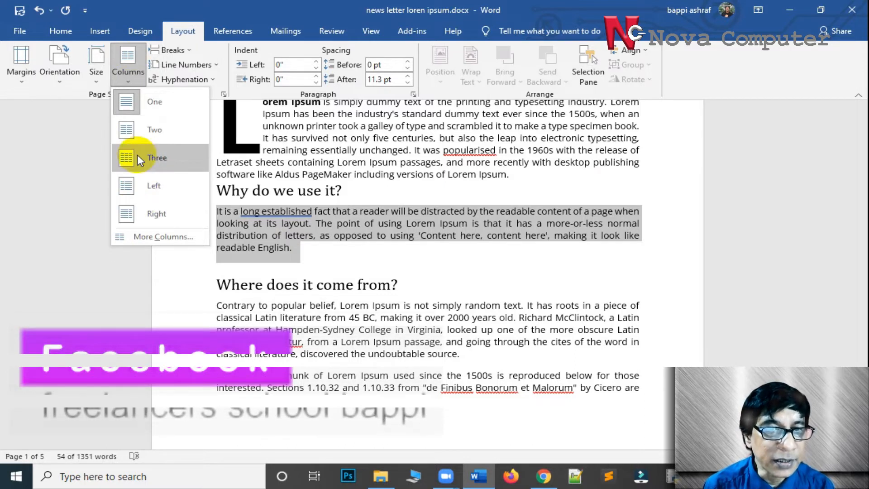
{"action": "left_click", "coordinate": [132, 131]}
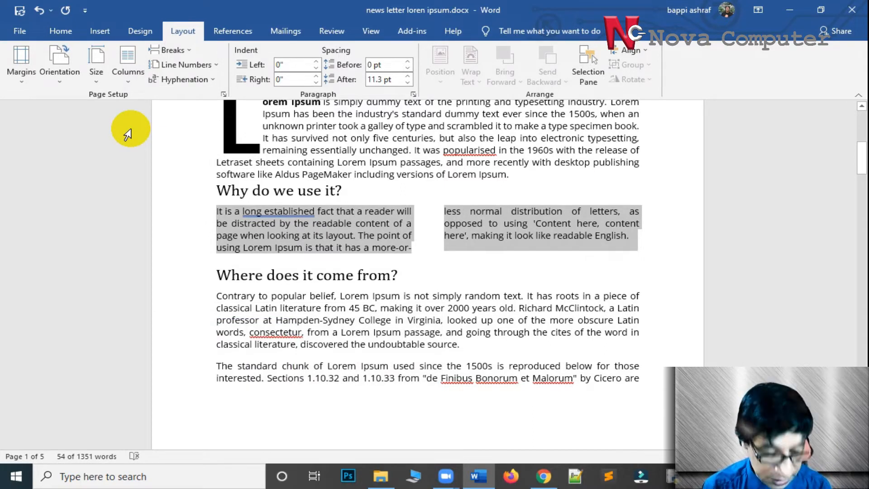
{"action": "key", "text": "ctrl+z"}
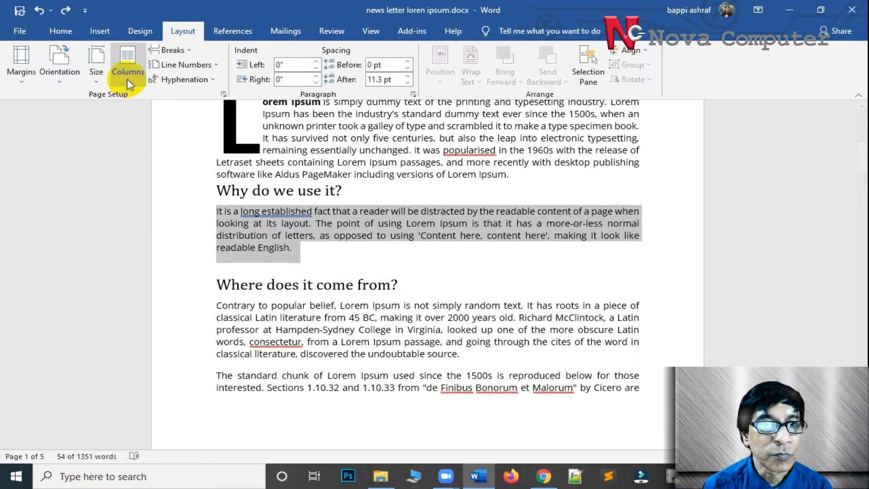
- Apply two columns with a line between them to the selected text through the detailed column settings, and undo the layout
{"action": "left_click", "coordinate": [127, 79]}
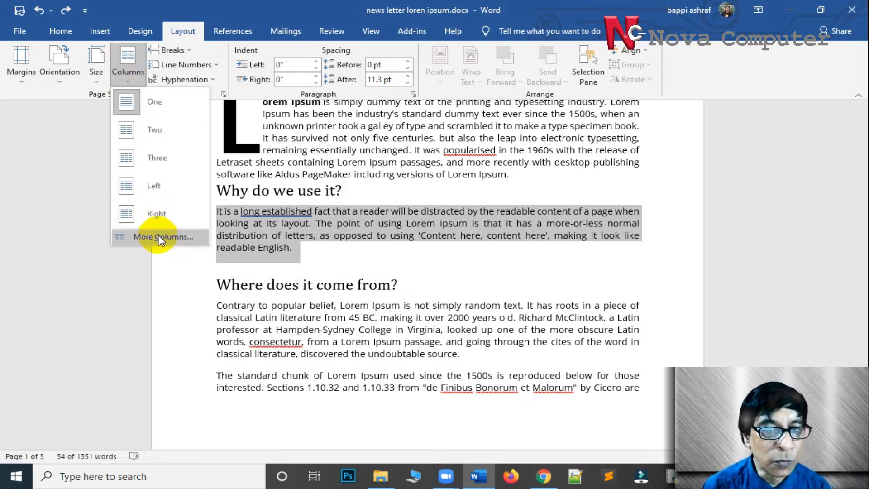
{"action": "left_click", "coordinate": [163, 234]}
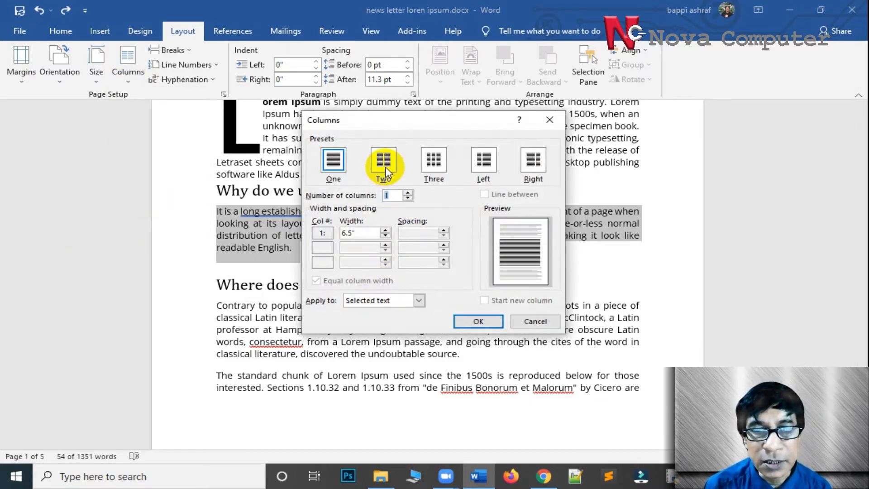
{"action": "left_click", "coordinate": [384, 166]}
{"action": "left_click", "coordinate": [433, 161]}
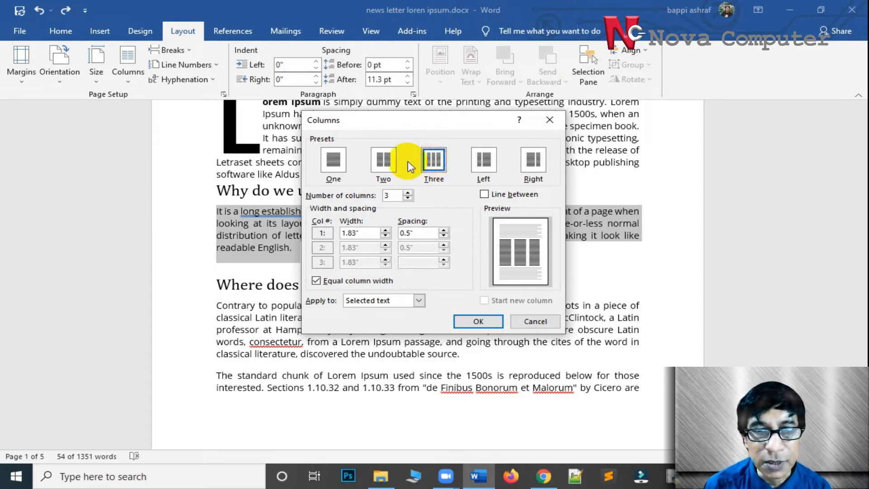
{"action": "left_click", "coordinate": [384, 165]}
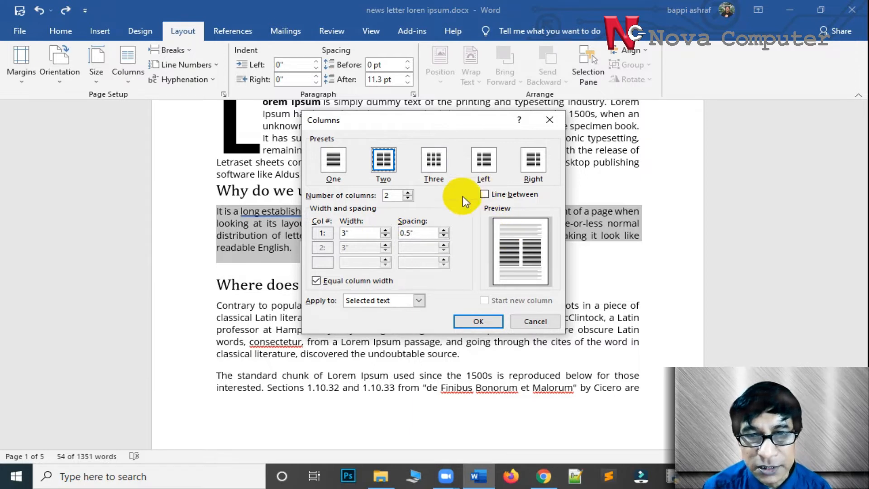
{"action": "left_click", "coordinate": [484, 194]}
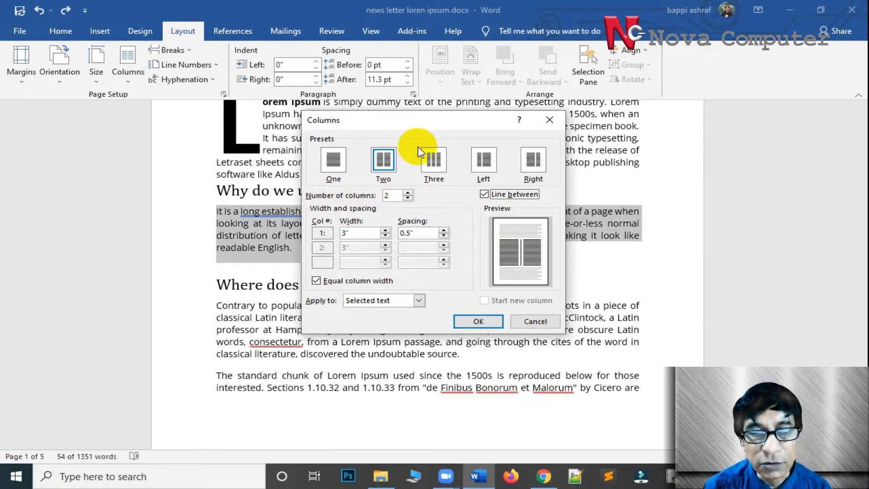
{"action": "left_click", "coordinate": [478, 321]}
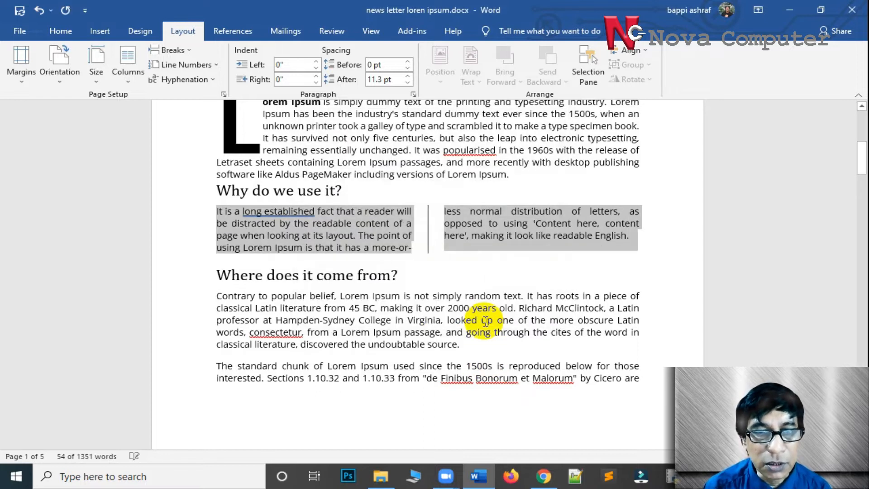
{"action": "left_click", "coordinate": [498, 268]}
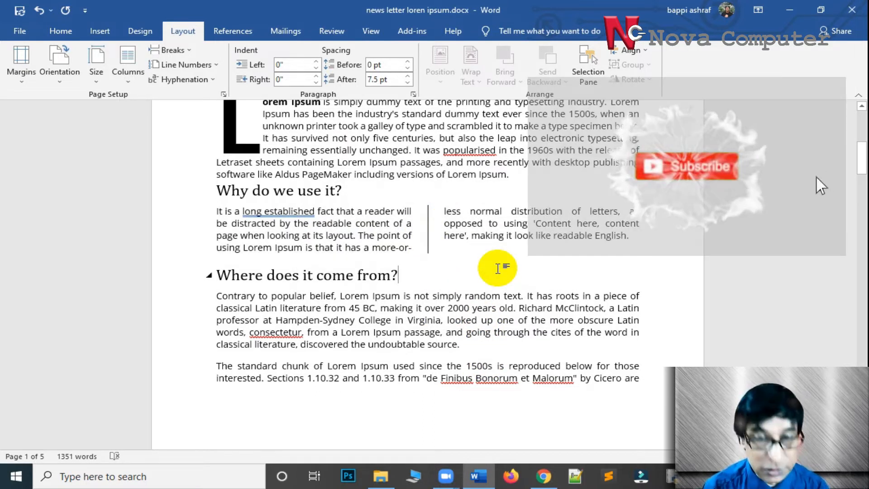
{"action": "key", "text": "ctrl+z"}
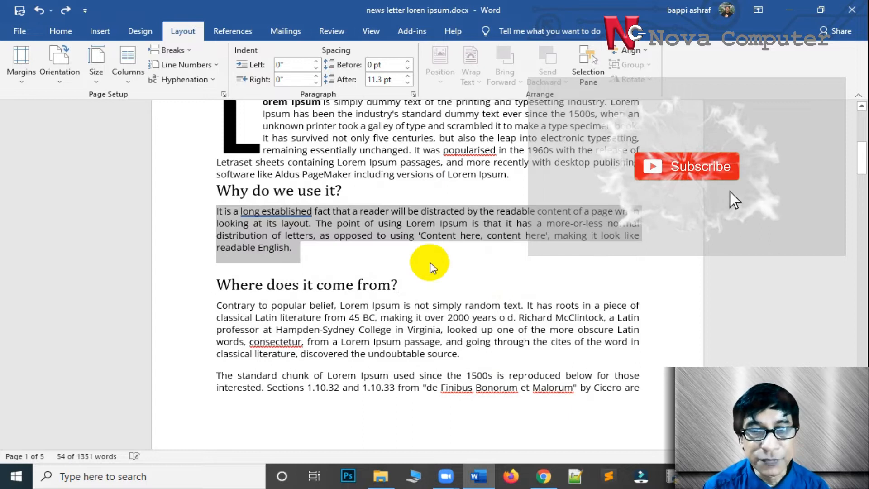
- Apply the Three column preset to the selected paragraph and replace it with the Left preset
{"action": "left_click", "coordinate": [126, 65]}
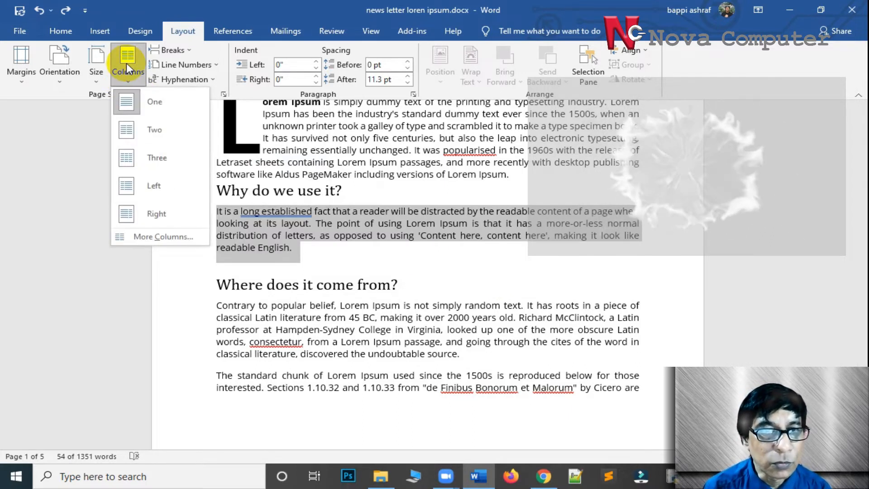
{"action": "left_click", "coordinate": [136, 163]}
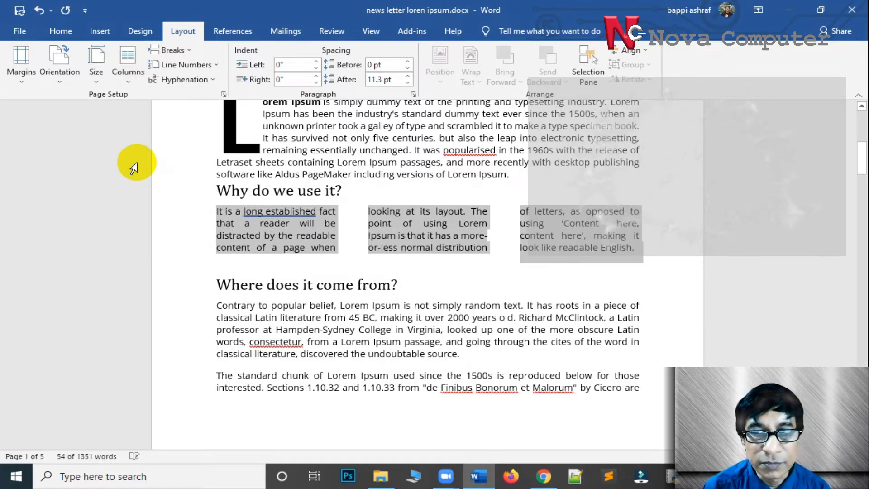
{"action": "left_click", "coordinate": [127, 66]}
{"action": "left_click", "coordinate": [142, 186]}
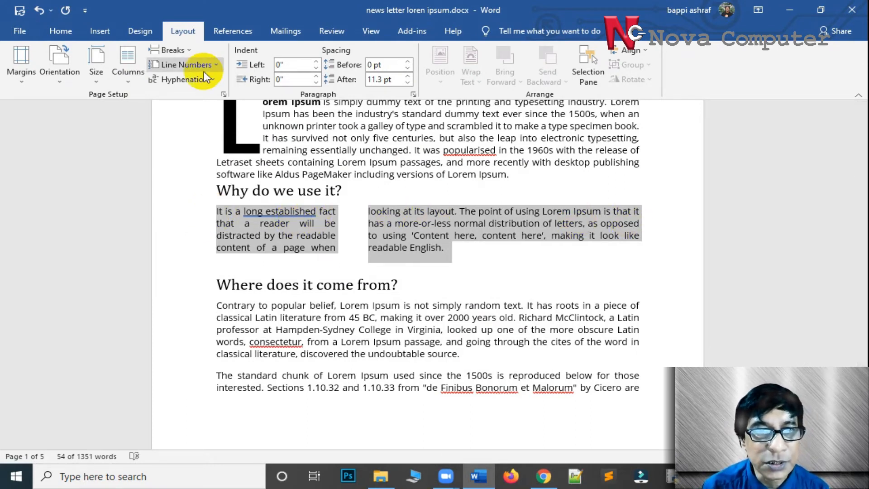
- Try the Right column preset on the selected paragraph and undo the column changes back to a single column
{"action": "left_click", "coordinate": [129, 82]}
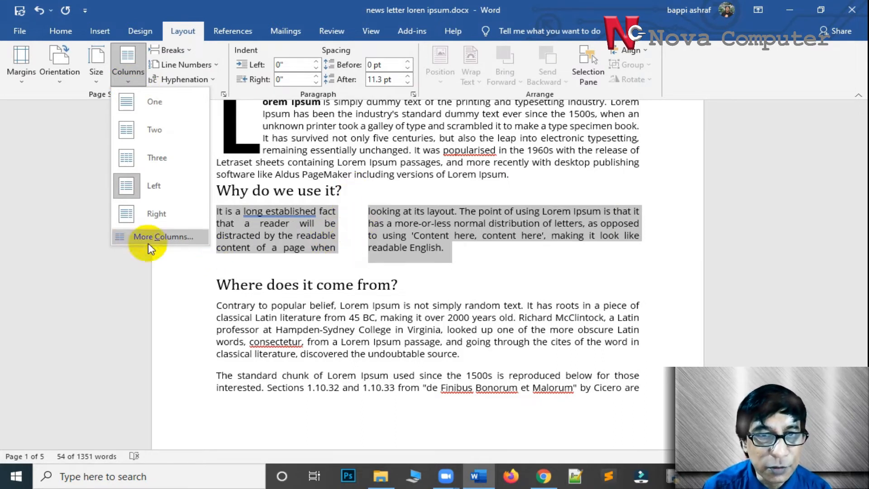
{"action": "left_click", "coordinate": [154, 215]}
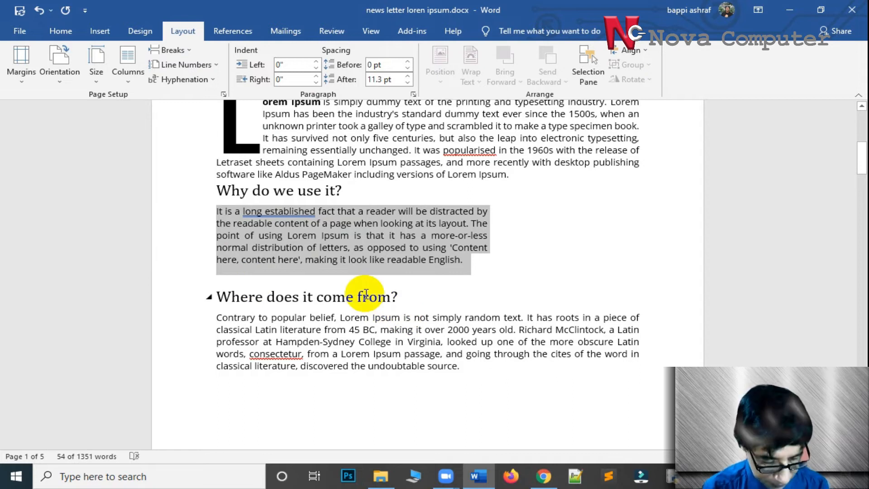
{"action": "key", "text": "ctrl+z"}
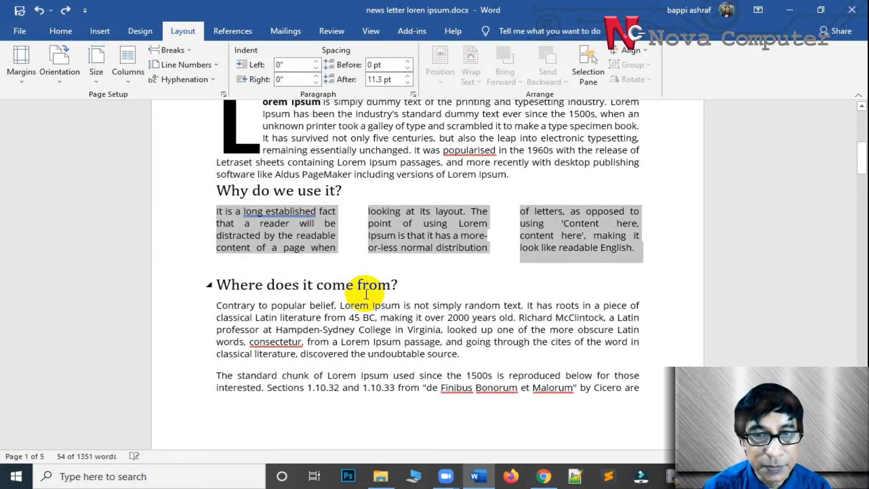
{"action": "key", "text": "ctrl+z"}
- Apply the Right column preset to the "Why do we use it?" paragraph and replace it with the Left preset
{"action": "left_click", "coordinate": [129, 80]}
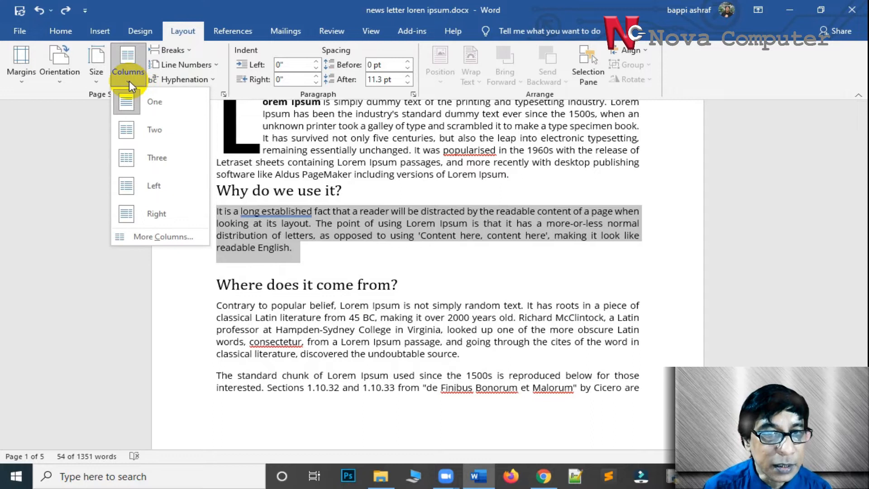
{"action": "left_click", "coordinate": [154, 213]}
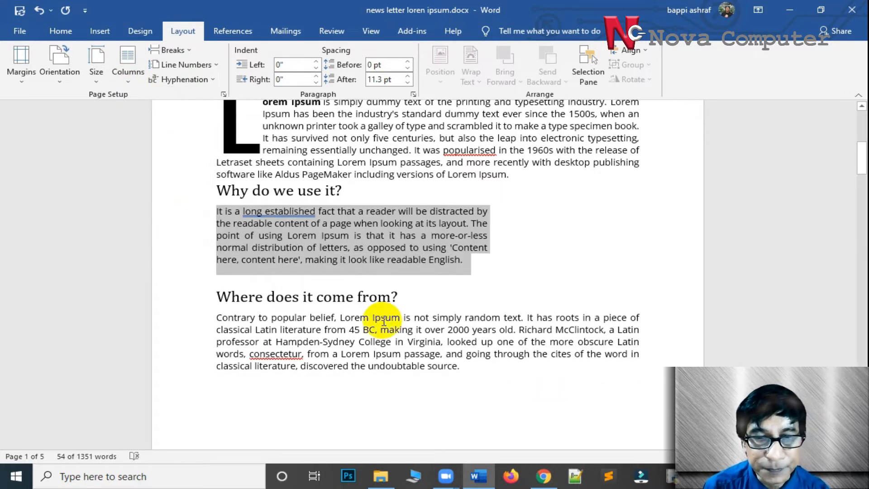
{"action": "scroll", "coordinate": [502, 287], "scroll_direction": "down", "scroll_amount": 3}
{"action": "scroll", "coordinate": [503, 287], "scroll_direction": "up", "scroll_amount": 3}
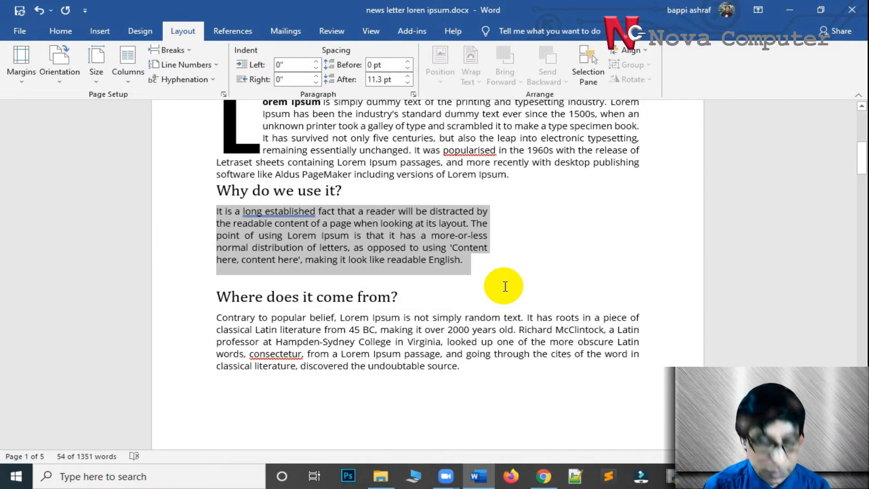
{"action": "left_click", "coordinate": [128, 76]}
{"action": "left_click", "coordinate": [134, 191]}
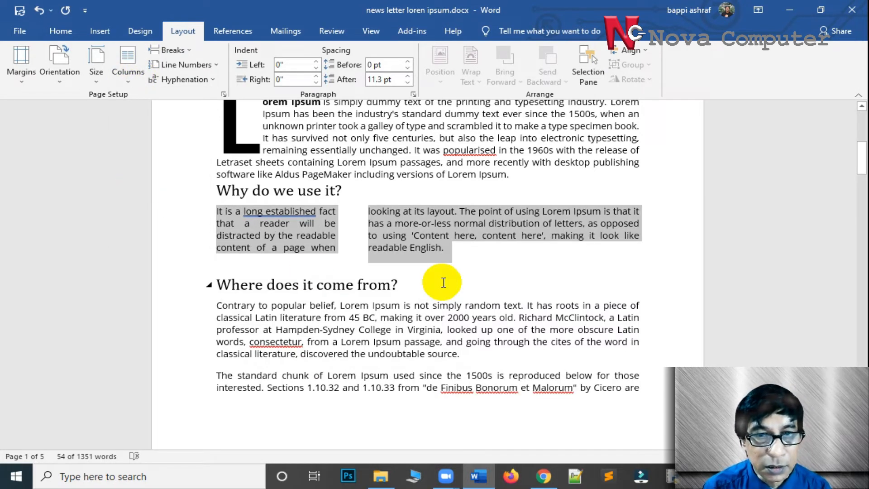
- Try the Right preset from the detailed column settings on the "Why do we use it?" paragraph, and undo its column layouts back to one column
{"action": "left_click", "coordinate": [127, 83]}
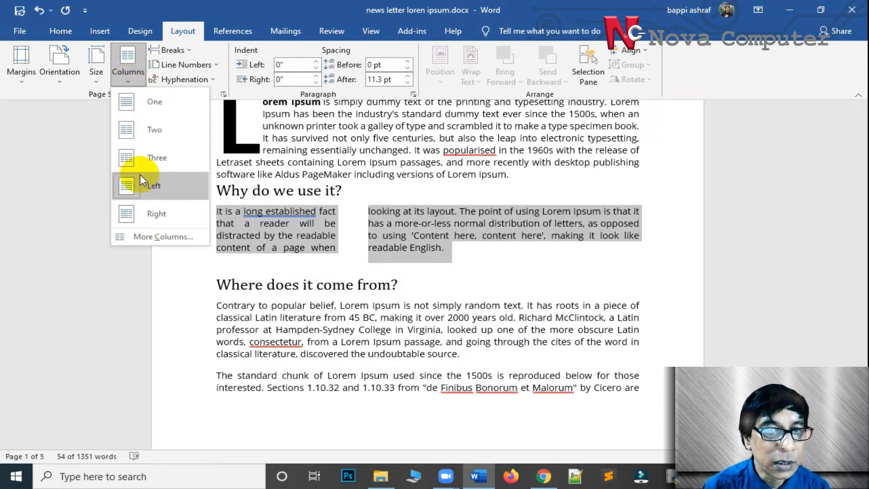
{"action": "left_click", "coordinate": [150, 236]}
{"action": "left_click", "coordinate": [530, 165]}
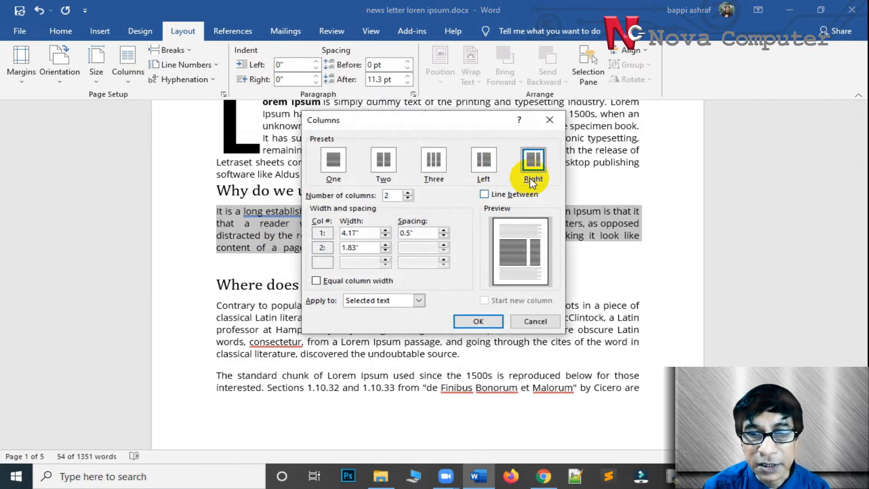
{"action": "left_click", "coordinate": [478, 321]}
{"action": "left_click", "coordinate": [513, 214]}
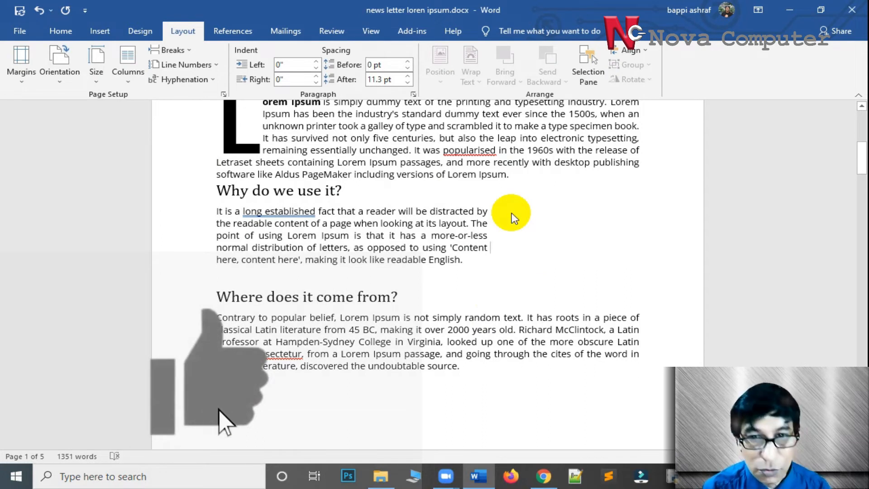
{"action": "key", "text": "ctrl+z"}
{"action": "left_click", "coordinate": [456, 259]}
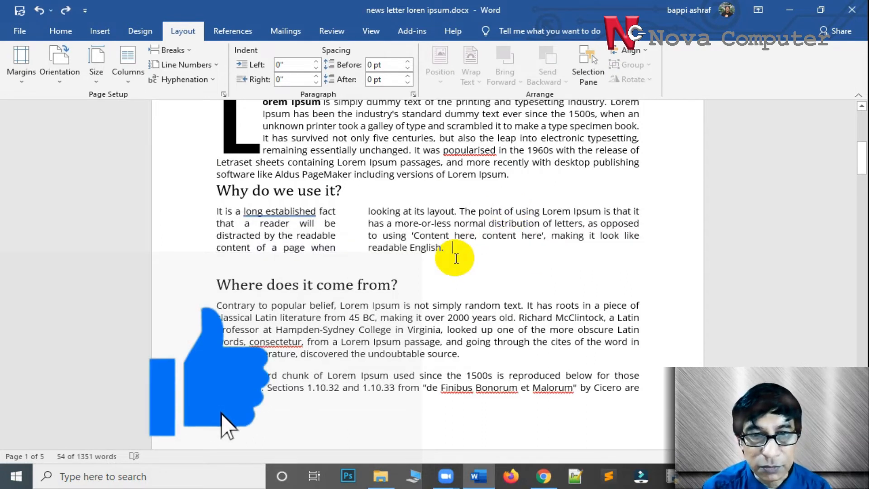
{"action": "double_click", "coordinate": [200, 223]}
{"action": "key", "text": "ctrl+y"}
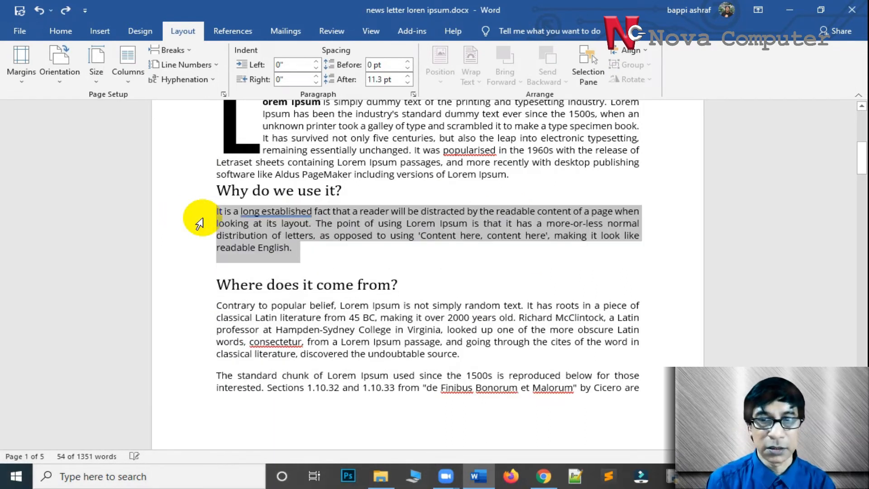
{"action": "scroll", "coordinate": [318, 236], "scroll_direction": "down", "scroll_amount": 1}
{"action": "left_click", "coordinate": [315, 229]}
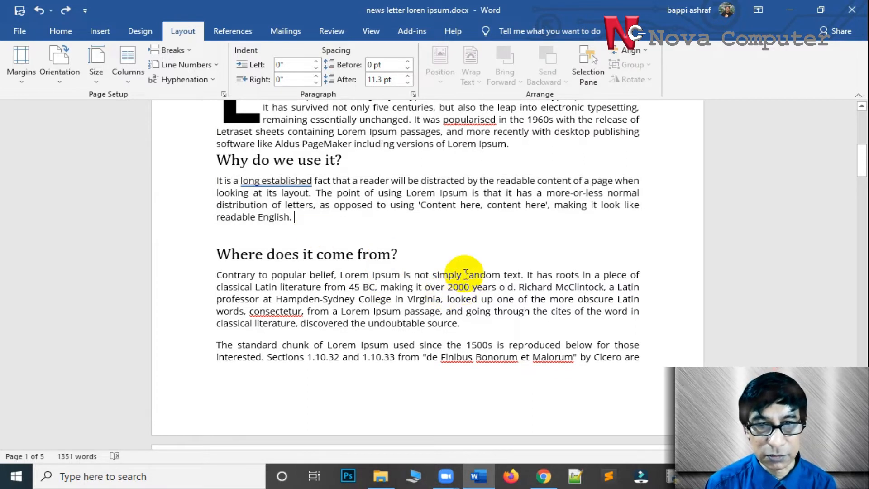
- Try the Right column preset on the first paragraph under "Where does it come from?" and undo it
{"action": "scroll", "coordinate": [202, 204], "scroll_direction": "down", "scroll_amount": 3}
{"action": "double_click", "coordinate": [198, 194]}
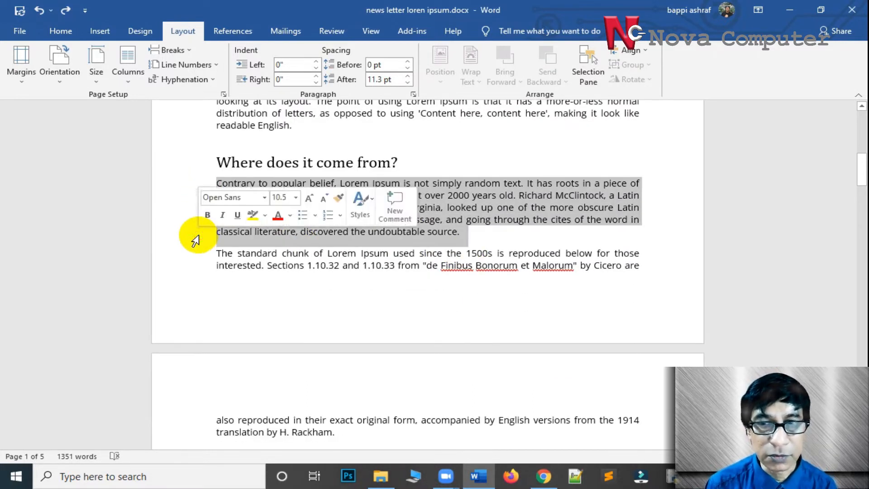
{"action": "left_click", "coordinate": [129, 78]}
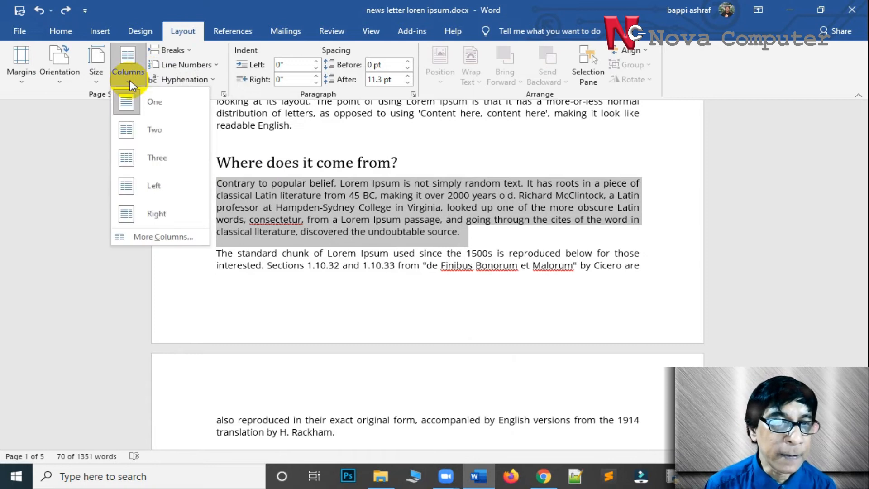
{"action": "left_click", "coordinate": [166, 216]}
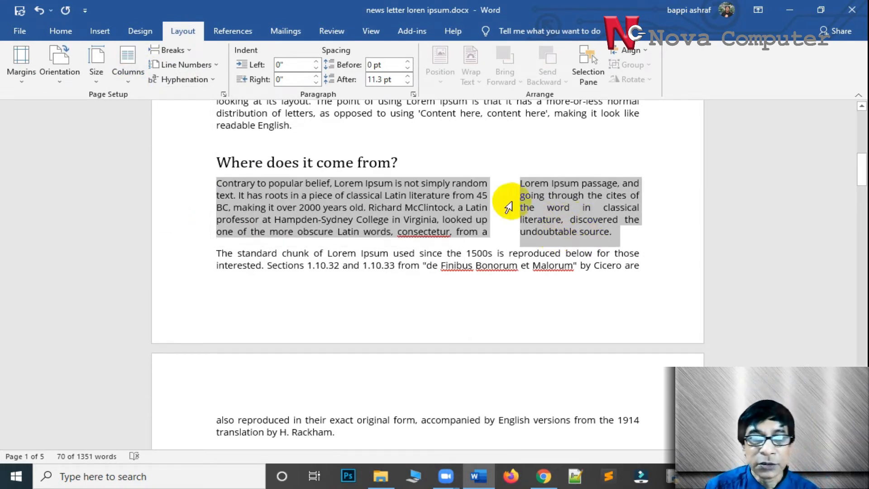
{"action": "left_click", "coordinate": [500, 159]}
{"action": "scroll", "coordinate": [460, 189], "scroll_direction": "up", "scroll_amount": 4}
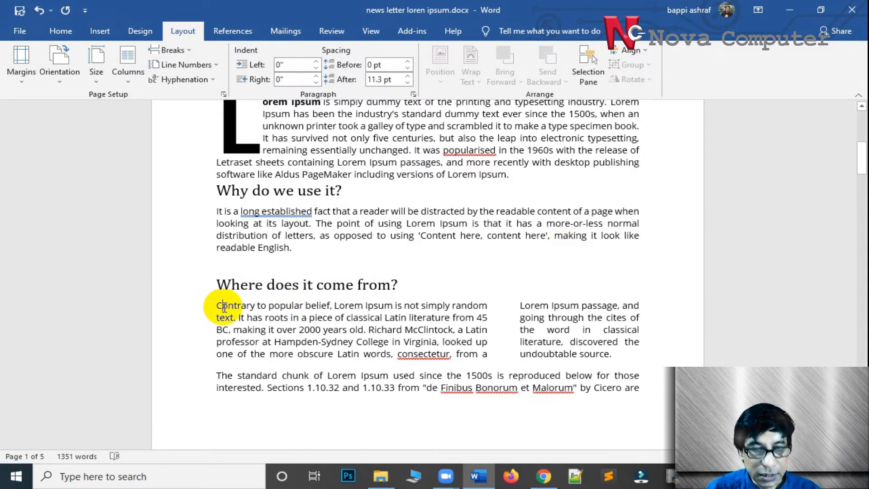
{"action": "key", "text": "ctrl+z"}
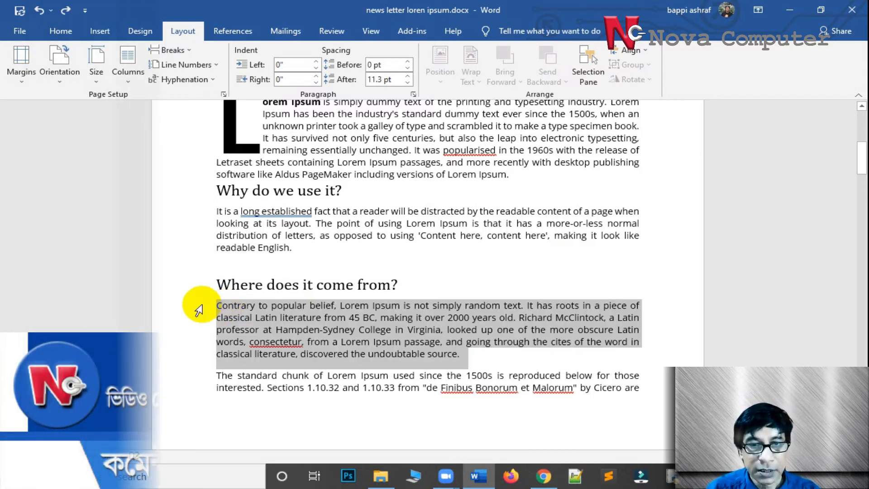
- Apply the Two column preset to the whole document through the detailed column settings
{"action": "left_click", "coordinate": [130, 84]}
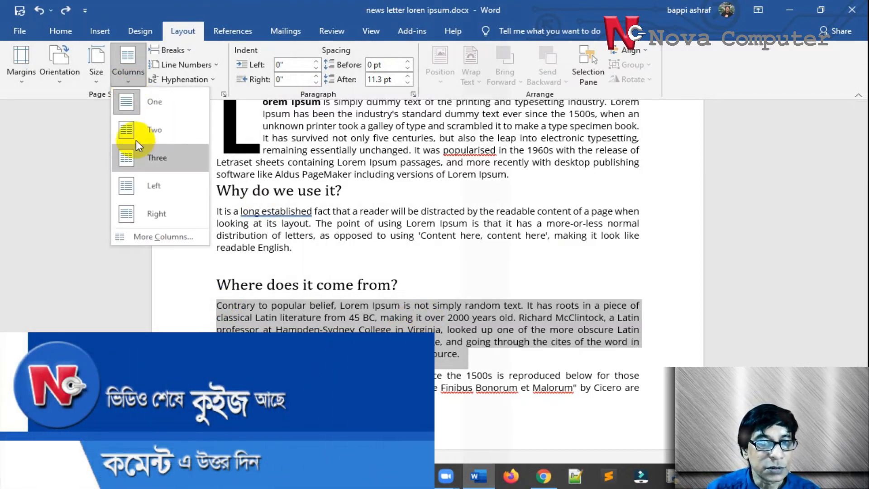
{"action": "left_click", "coordinate": [145, 238]}
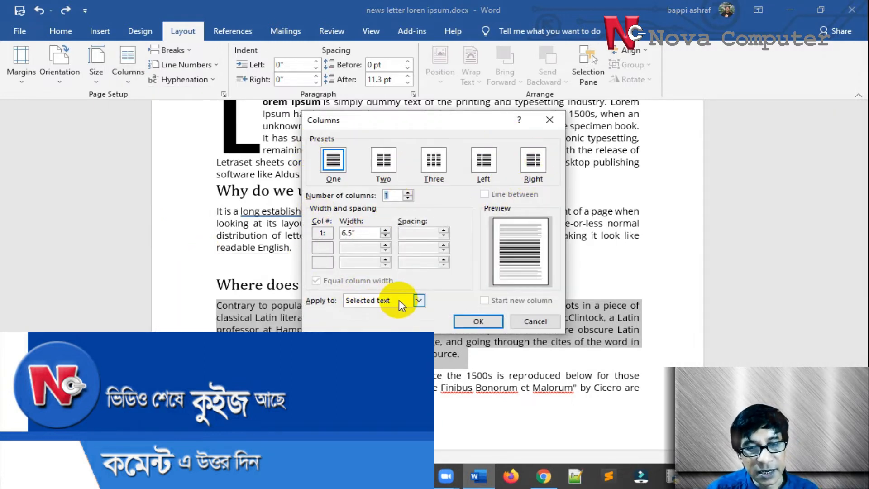
{"action": "left_click", "coordinate": [419, 301]}
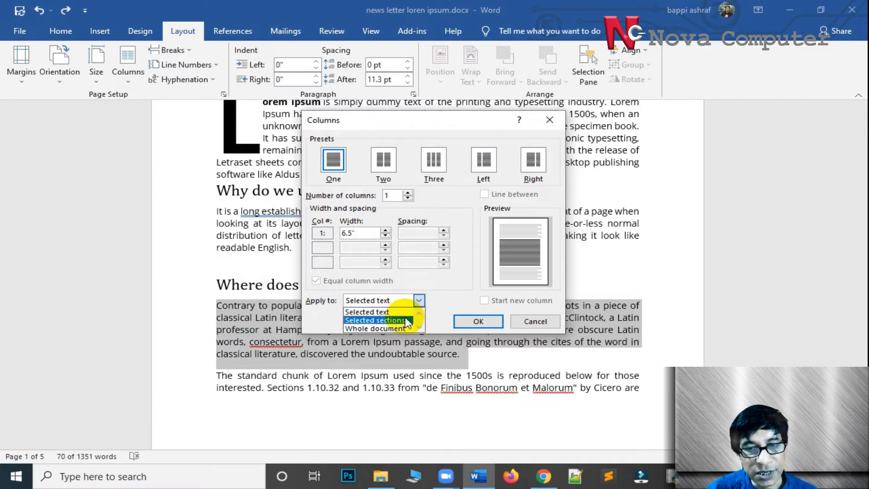
{"action": "left_click", "coordinate": [380, 330]}
{"action": "left_click", "coordinate": [383, 160]}
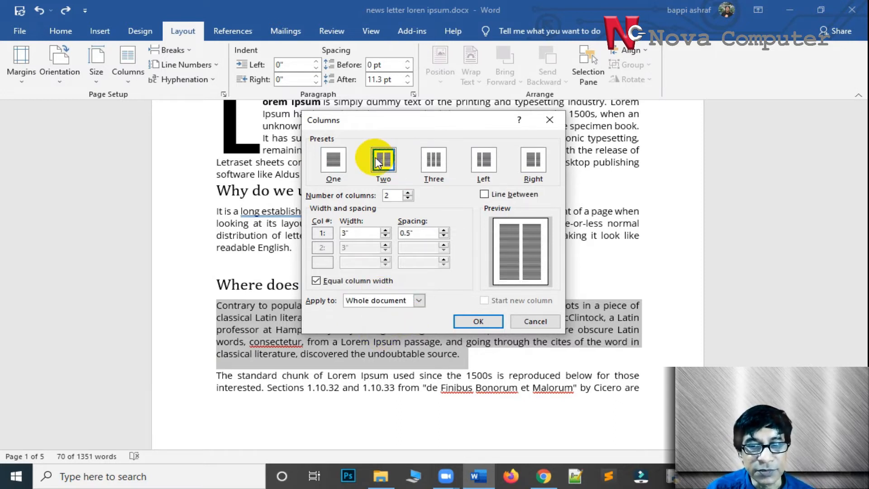
{"action": "left_click", "coordinate": [480, 321]}
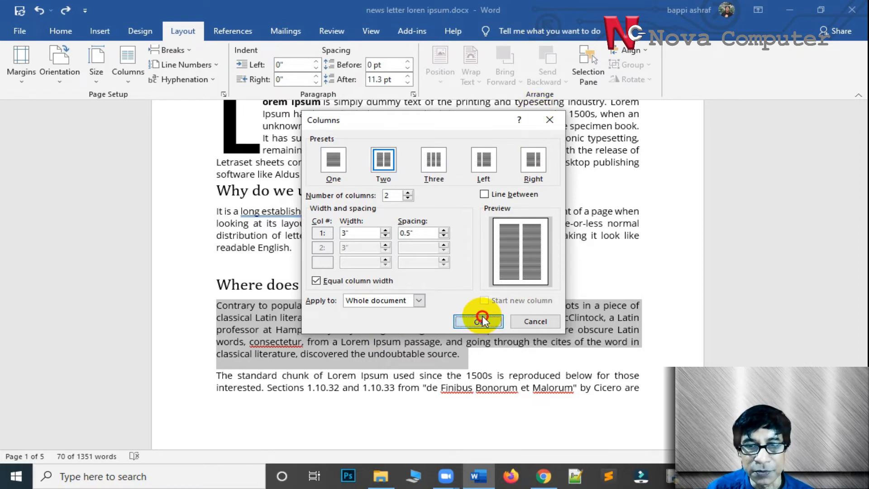
- Look through all pages of the document in the two-column layout and undo the whole-document columns
{"action": "scroll", "coordinate": [482, 308], "scroll_direction": "up", "scroll_amount": 5}
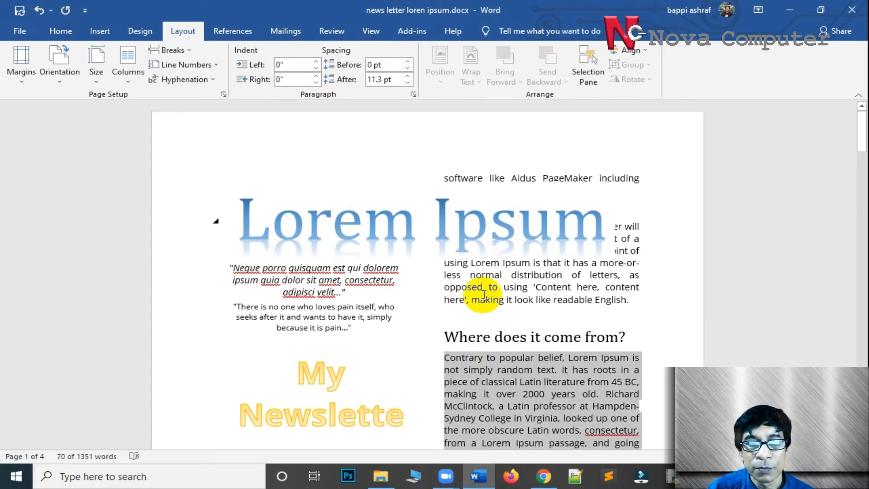
{"action": "scroll", "coordinate": [483, 296], "scroll_direction": "down", "scroll_amount": 10}
{"action": "scroll", "coordinate": [467, 298], "scroll_direction": "down", "scroll_amount": 15}
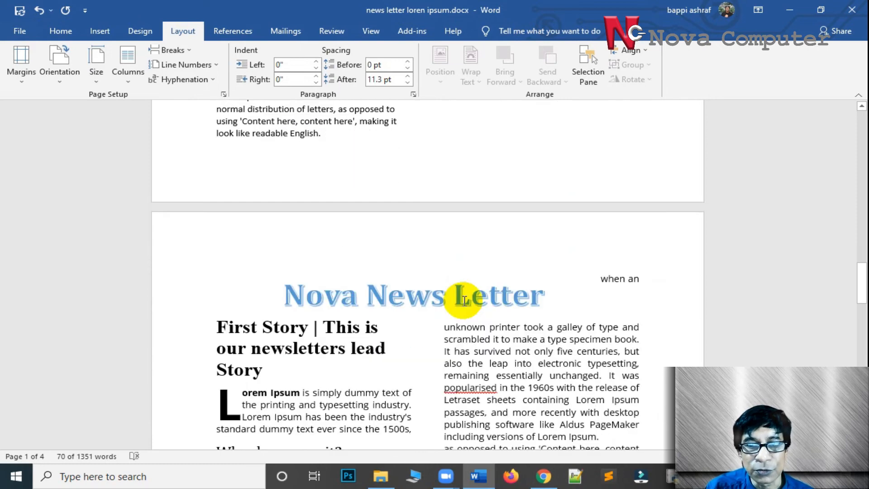
{"action": "scroll", "coordinate": [454, 308], "scroll_direction": "up", "scroll_amount": 5}
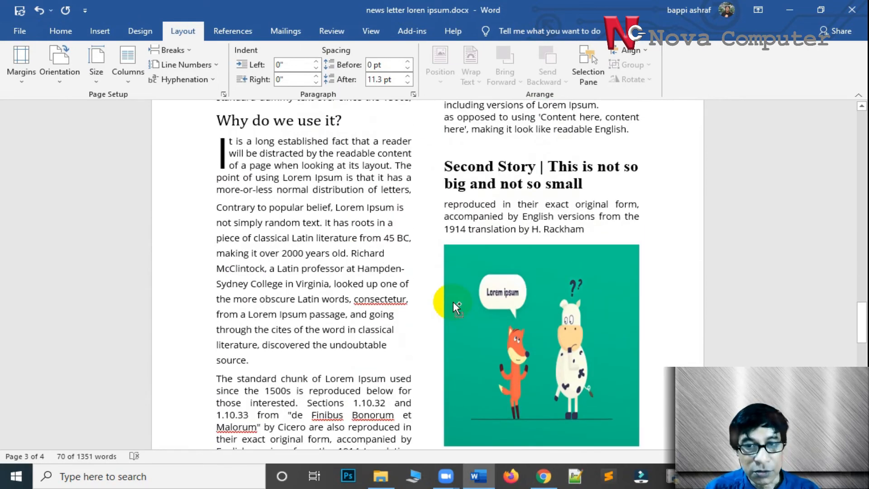
{"action": "scroll", "coordinate": [452, 302], "scroll_direction": "up", "scroll_amount": 10}
{"action": "scroll", "coordinate": [455, 302], "scroll_direction": "up", "scroll_amount": 2}
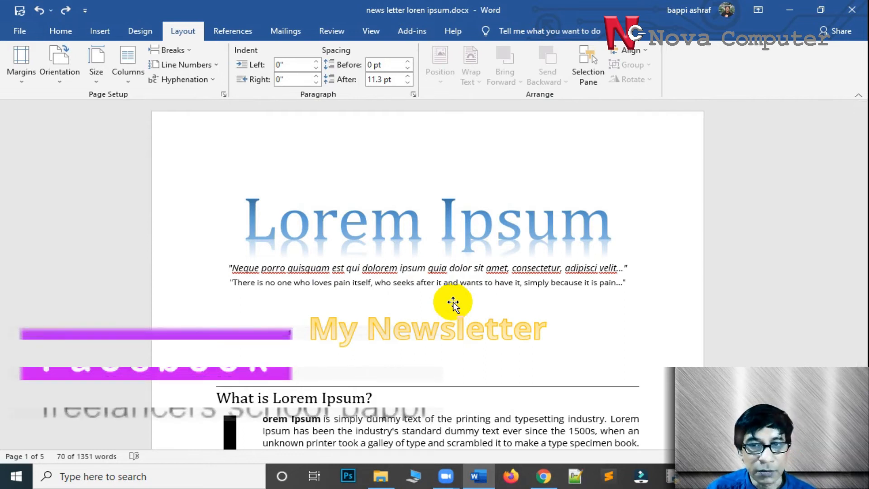
- Apply the Two column preset to only the paragraph under "Why do we use it?"
{"action": "scroll", "coordinate": [450, 294], "scroll_direction": "down", "scroll_amount": 3}
{"action": "left_click", "coordinate": [458, 285]}
{"action": "scroll", "coordinate": [461, 290], "scroll_direction": "down", "scroll_amount": 2}
{"action": "scroll", "coordinate": [462, 294], "scroll_direction": "down", "scroll_amount": 8}
{"action": "scroll", "coordinate": [460, 306], "scroll_direction": "up", "scroll_amount": 7}
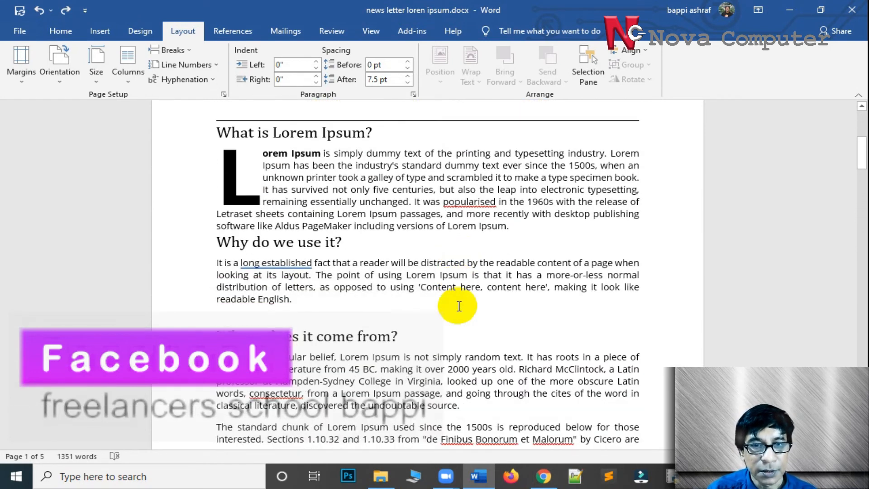
{"action": "scroll", "coordinate": [459, 307], "scroll_direction": "down", "scroll_amount": 1}
{"action": "left_click_drag", "start_coordinate": [199, 254], "coordinate": [189, 292]}
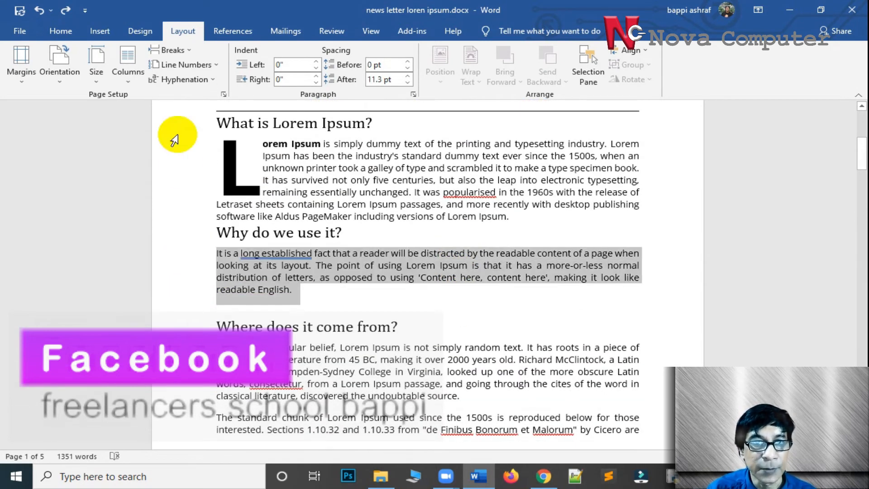
{"action": "left_click", "coordinate": [129, 73]}
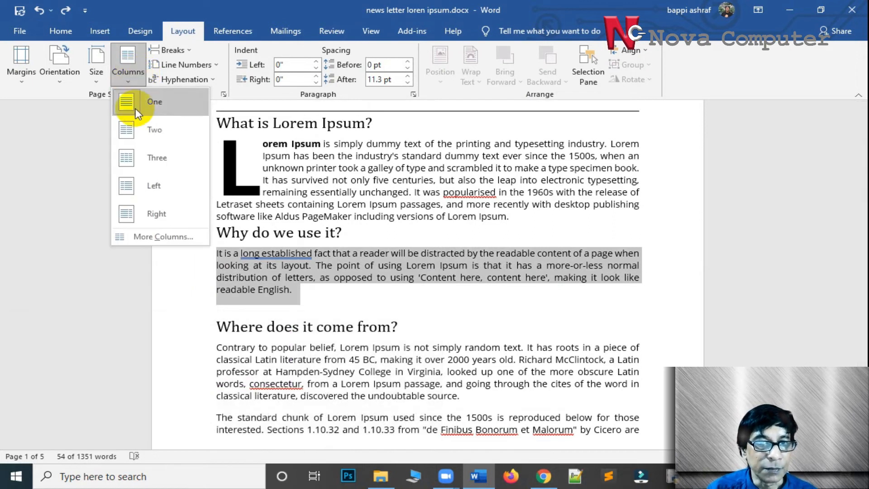
{"action": "left_click", "coordinate": [146, 133]}
{"action": "left_click", "coordinate": [468, 271]}
{"action": "scroll", "coordinate": [435, 260], "scroll_direction": "down", "scroll_amount": 2}
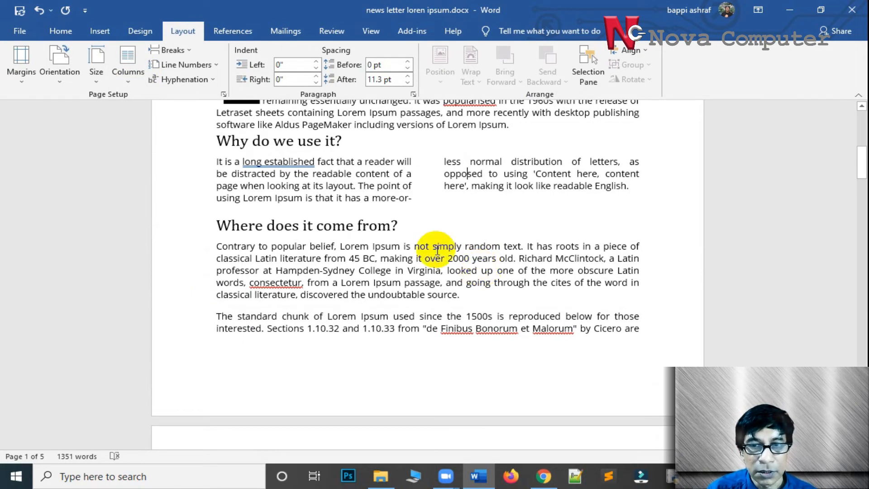
- Collapse the "Where does it come from?" and "Where can I get some?" sections and expand them again
{"action": "left_click", "coordinate": [239, 227]}
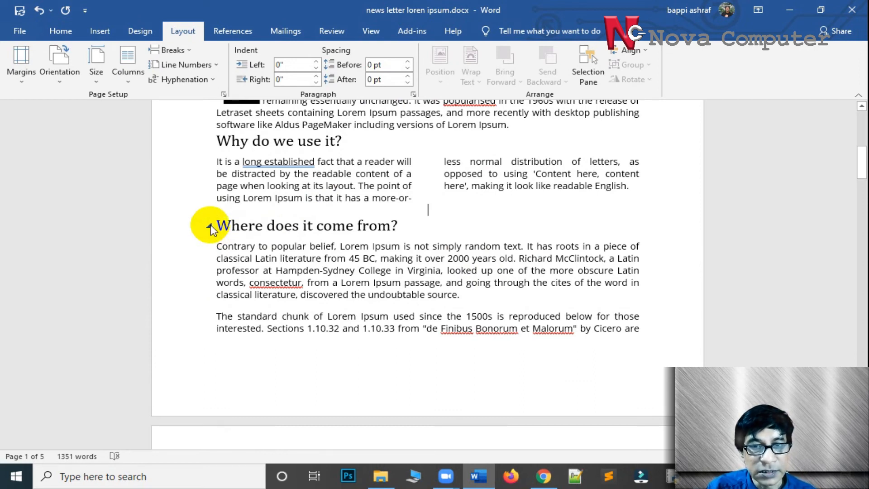
{"action": "left_click", "coordinate": [209, 226]}
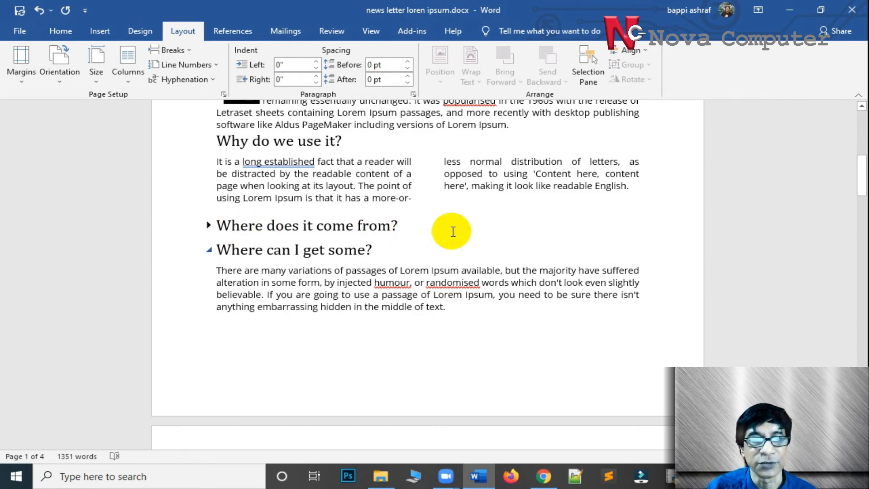
{"action": "left_click", "coordinate": [209, 250]}
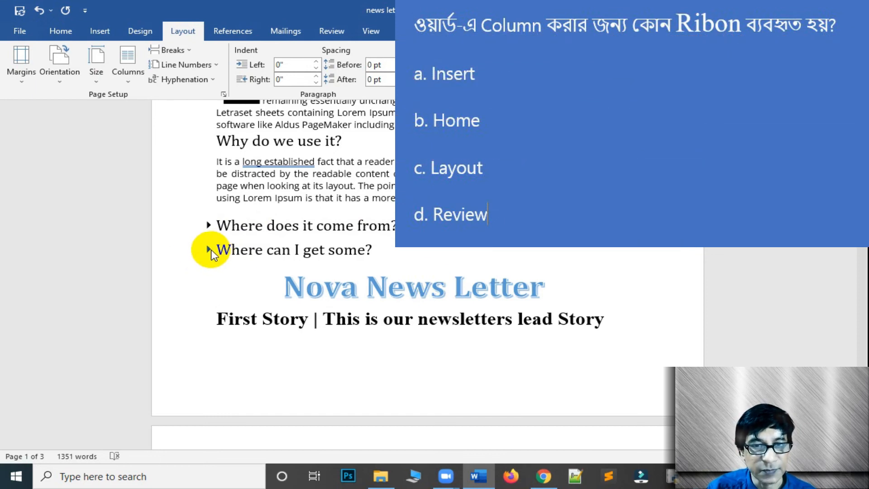
{"action": "left_click", "coordinate": [208, 249]}
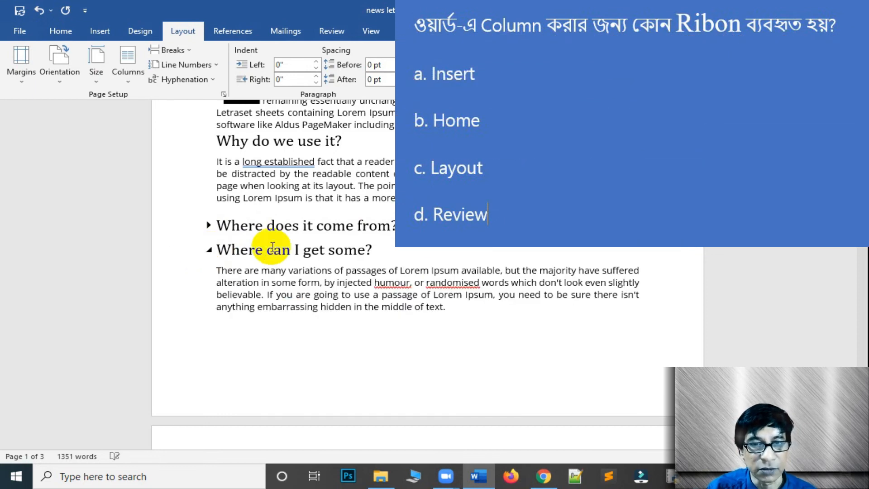
{"action": "left_click", "coordinate": [209, 226]}
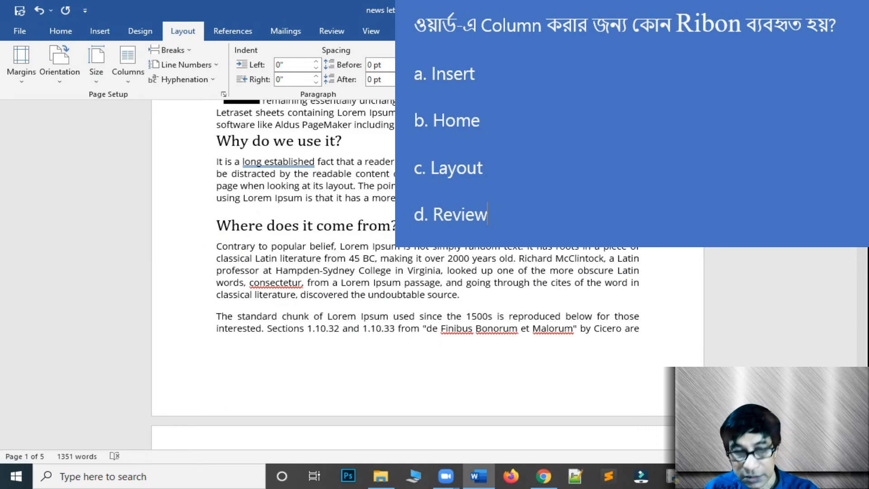
- Insert an empty line above the "Where does it come from?" heading and set it to one column
{"action": "key", "text": "Return"}
{"action": "left_click", "coordinate": [290, 215]}
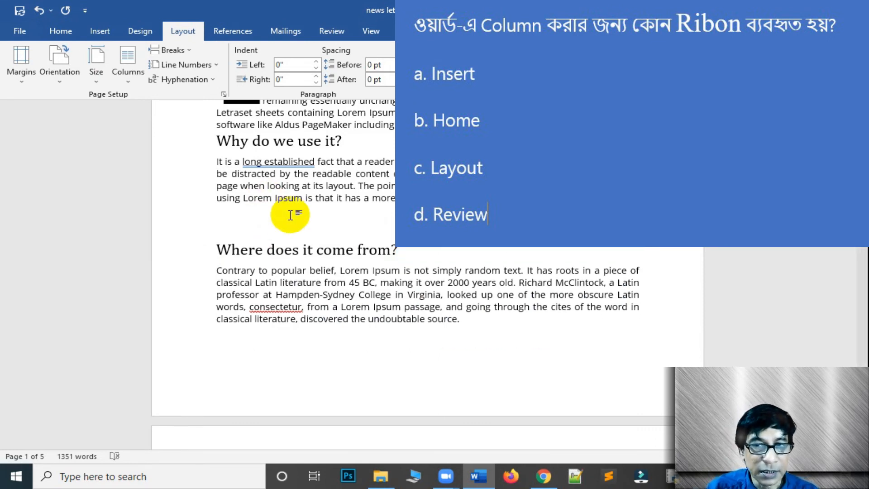
{"action": "right_click", "coordinate": [187, 227]}
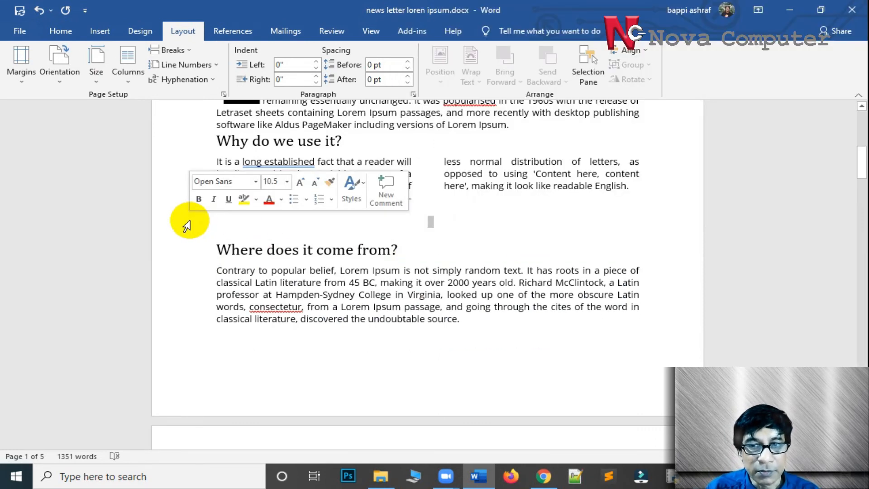
{"action": "left_click", "coordinate": [127, 61]}
{"action": "left_click", "coordinate": [144, 102]}
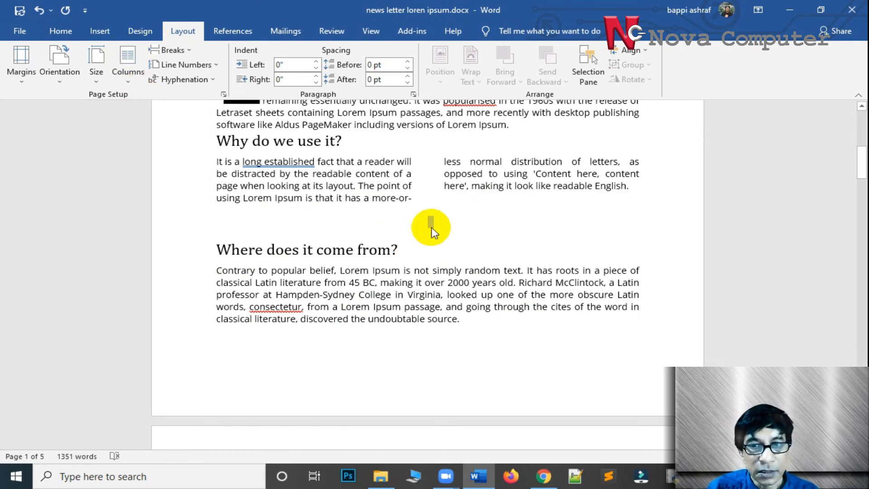
- Show the text alignment options for the empty line below the two-column paragraph
{"action": "left_click", "coordinate": [56, 33]}
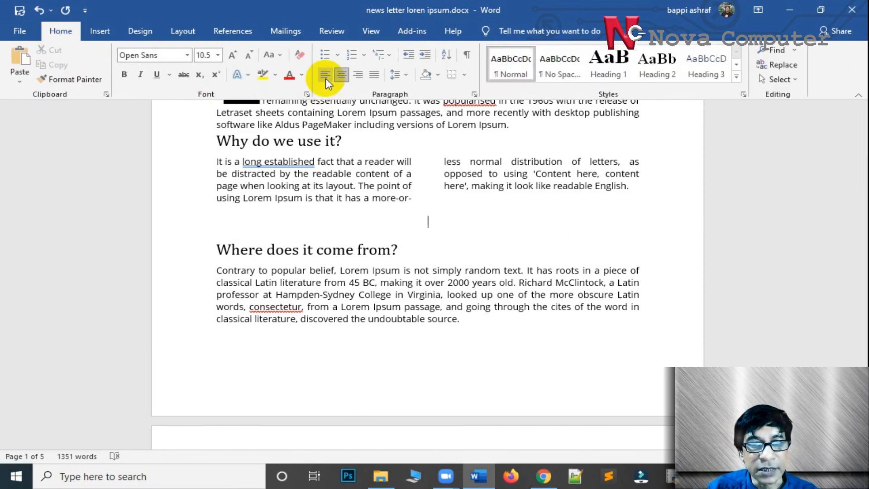